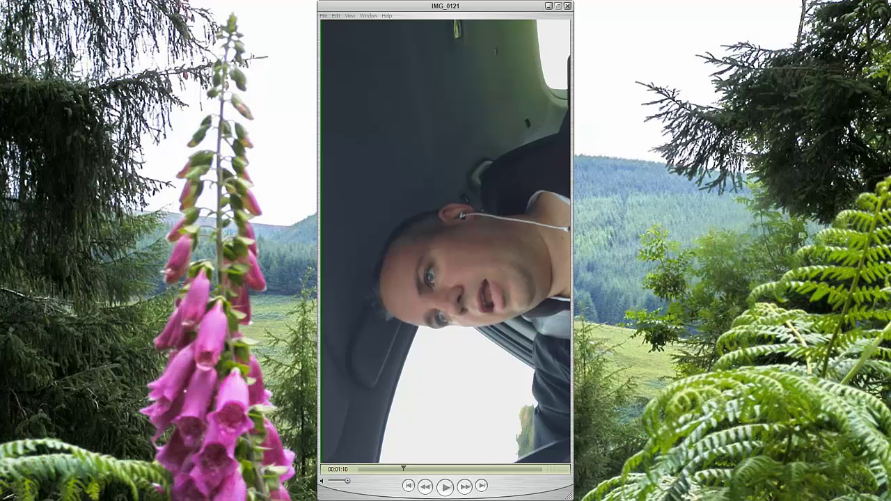
# Step: Play the sideways IMG_0121 clip in QuickTime Player and pause it at 00:01:51
pyautogui.click(444, 487)
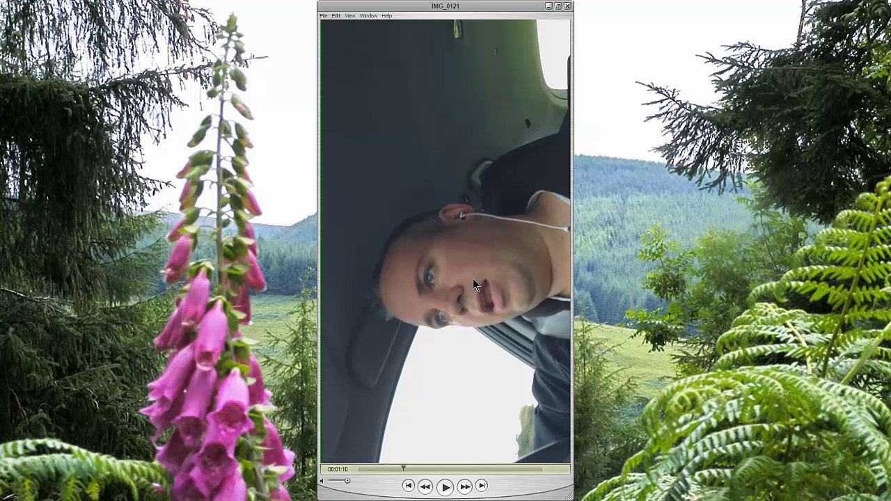
pyautogui.click(447, 487)
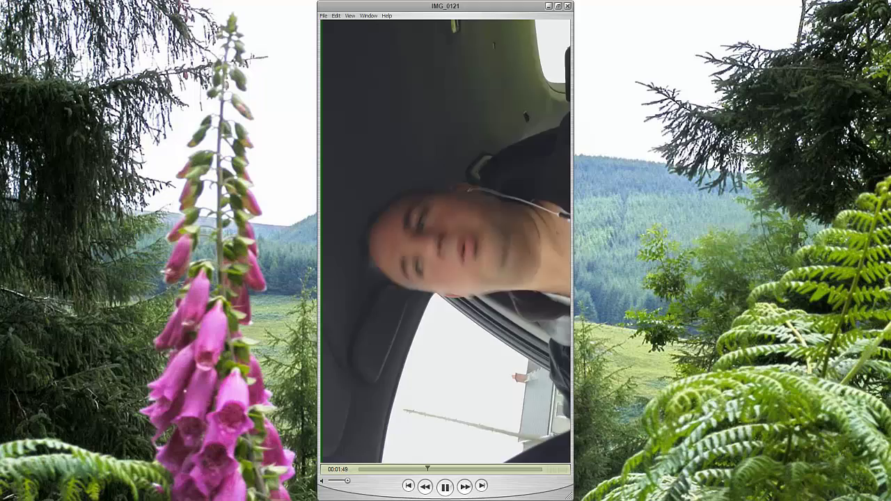
pyautogui.click(444, 487)
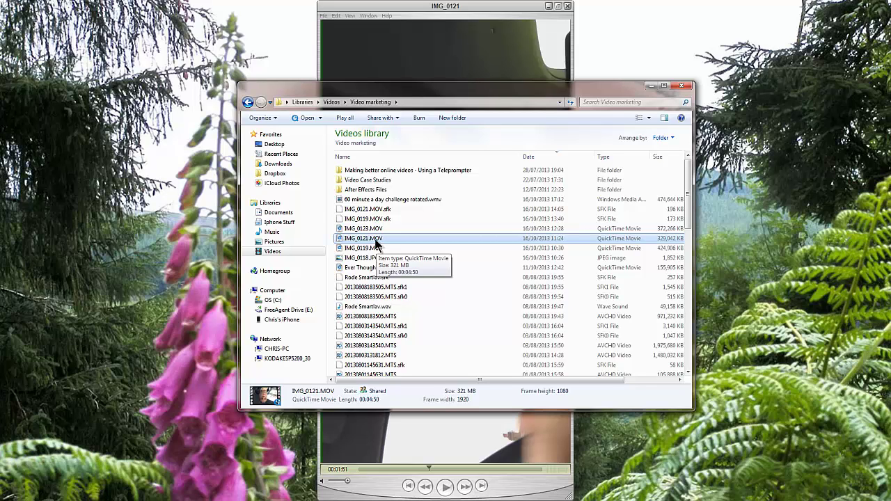
# Step: Open IMG_0121.MOV with Windows Live Movie Maker and centre its window on screen
pyautogui.rightClick(363, 239)
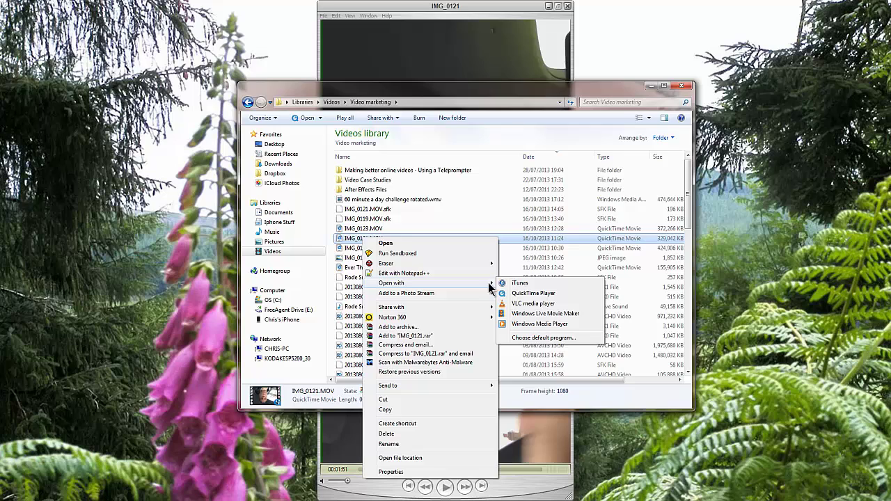
pyautogui.moveTo(391, 283)
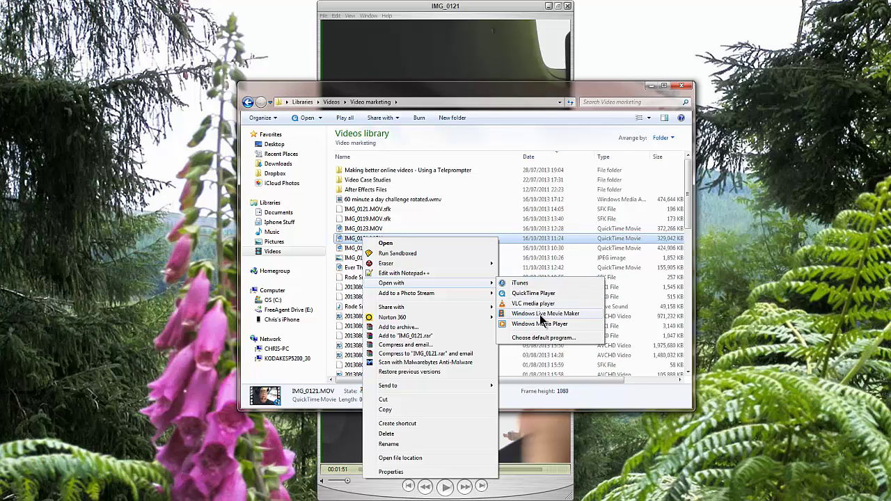
pyautogui.click(541, 314)
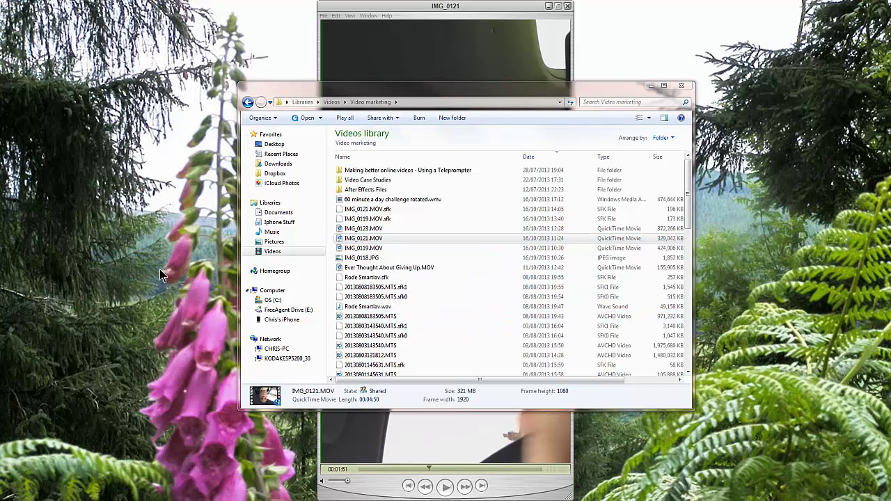
pyautogui.moveTo(0, 85); pyautogui.dragTo(251, 58)
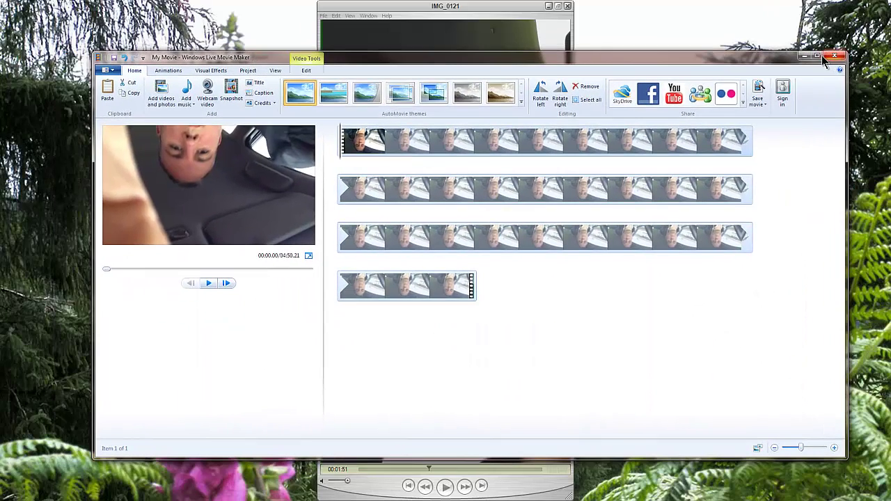
# Step: Maximize Movie Maker and rotate the IMG_0121 clip right twice so it plays upright
pyautogui.click(818, 55)
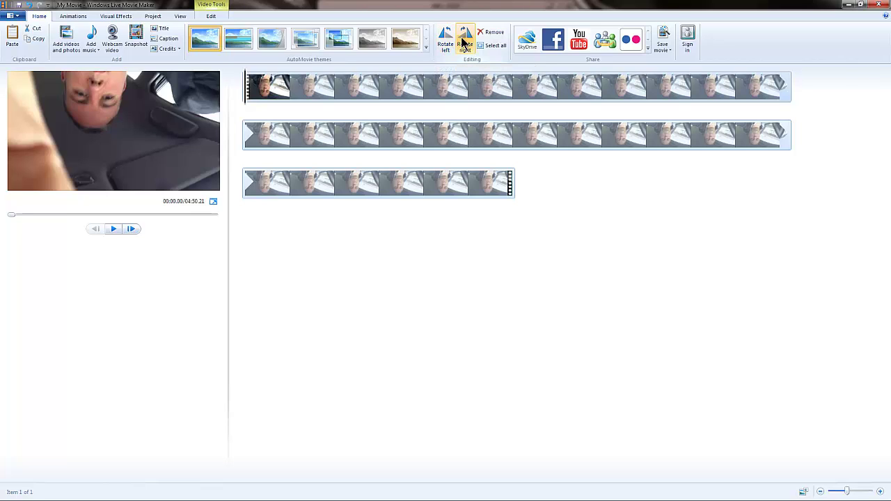
pyautogui.click(463, 42)
pyautogui.click(463, 42)
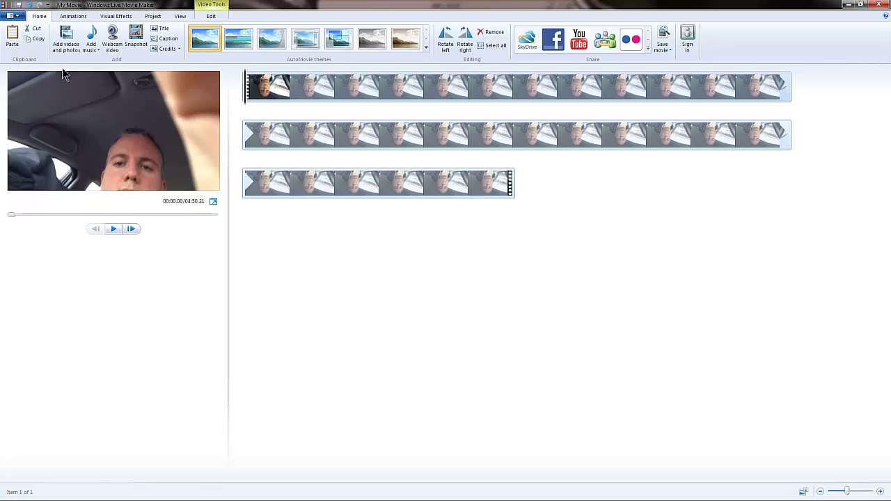
# Step: Save the project as My Movie.wmv using the high-definition display preset
pyautogui.click(14, 17)
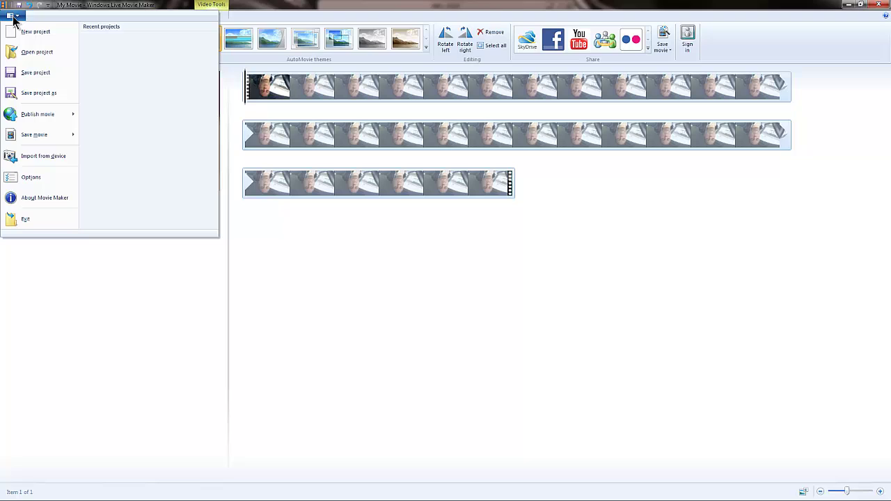
pyautogui.moveTo(35, 135)
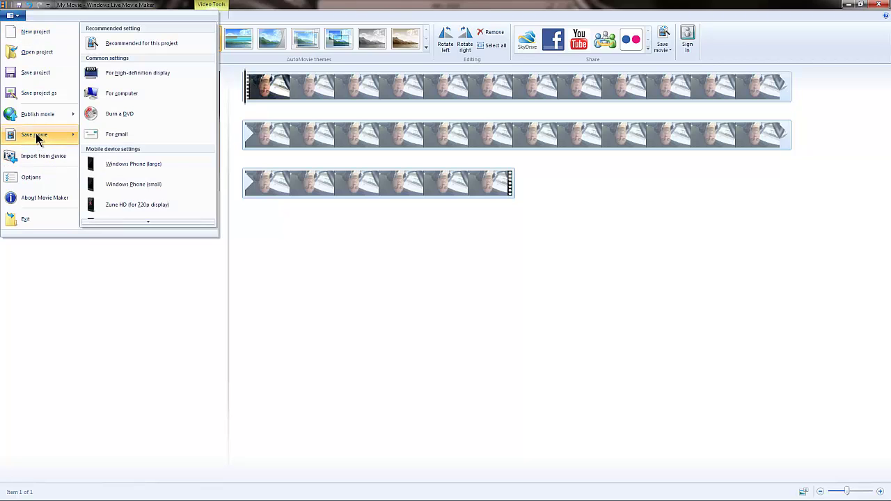
pyautogui.click(129, 74)
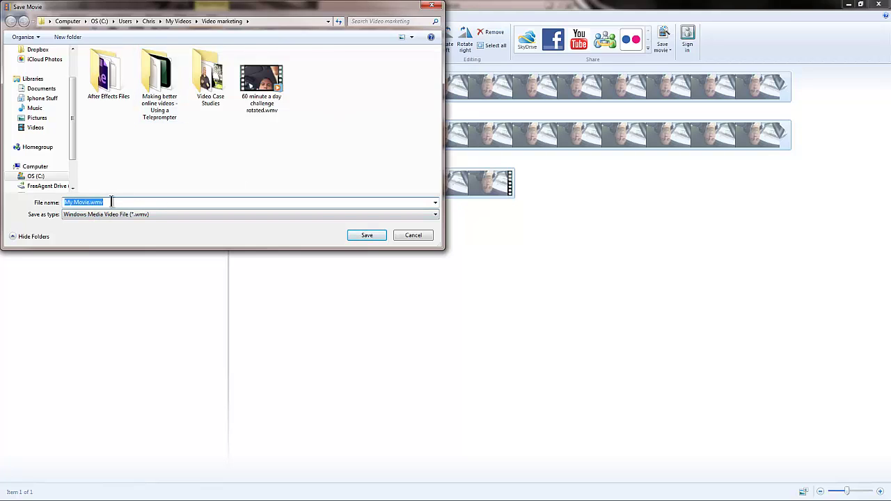
pyautogui.click(366, 236)
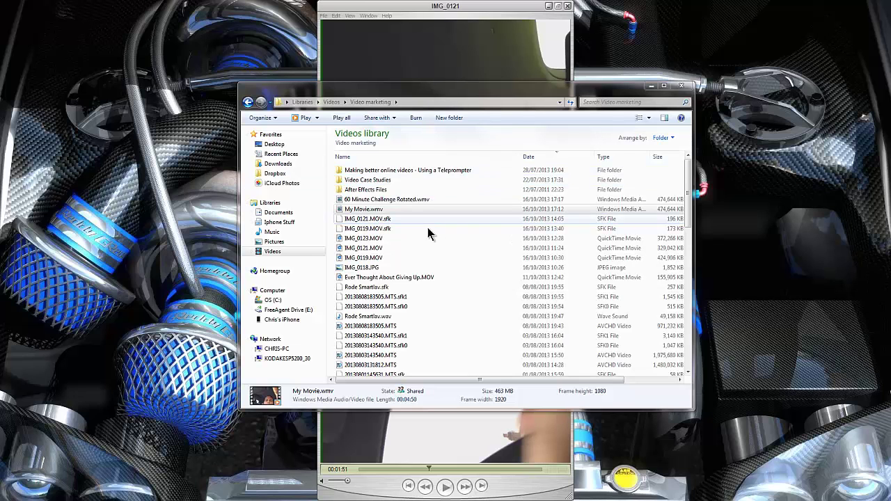
# Step: Open My Movie.wmv from the Video marketing folder in Windows Media Player
pyautogui.click(375, 210)
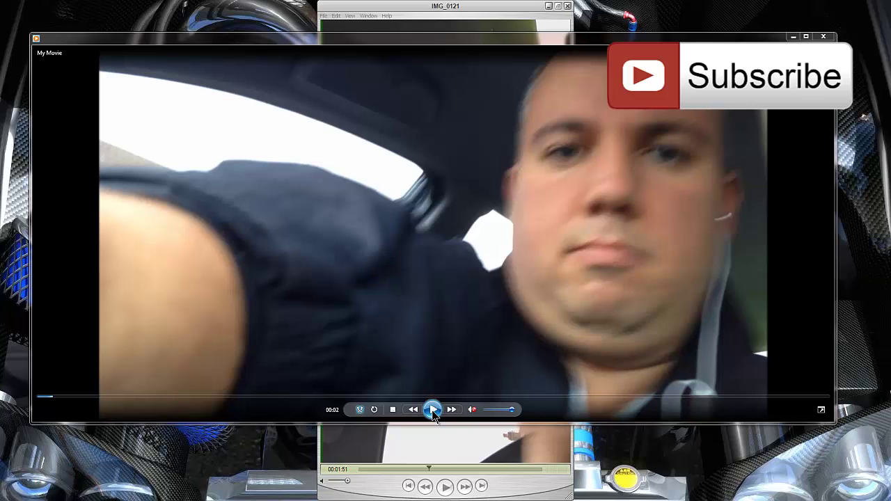
# Step: Play My Movie.wmv in Windows Media Player and pause around 00:11 to confirm it's upright
pyautogui.click(433, 410)
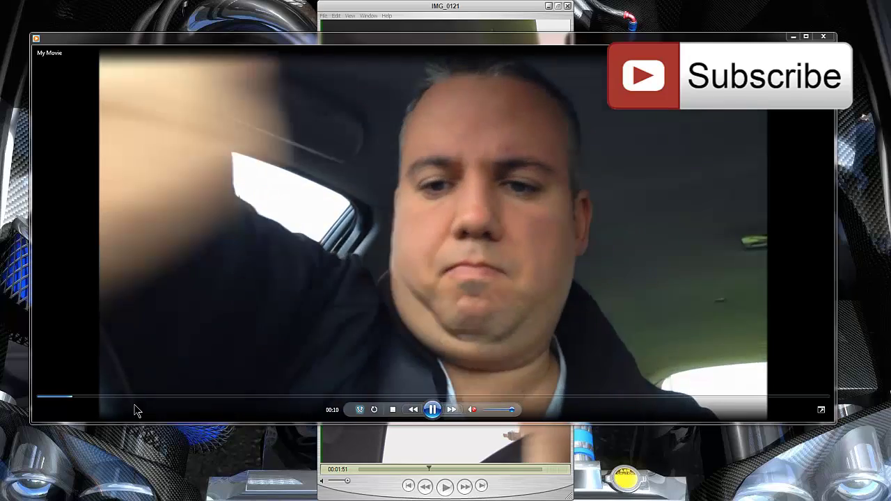
pyautogui.click(432, 410)
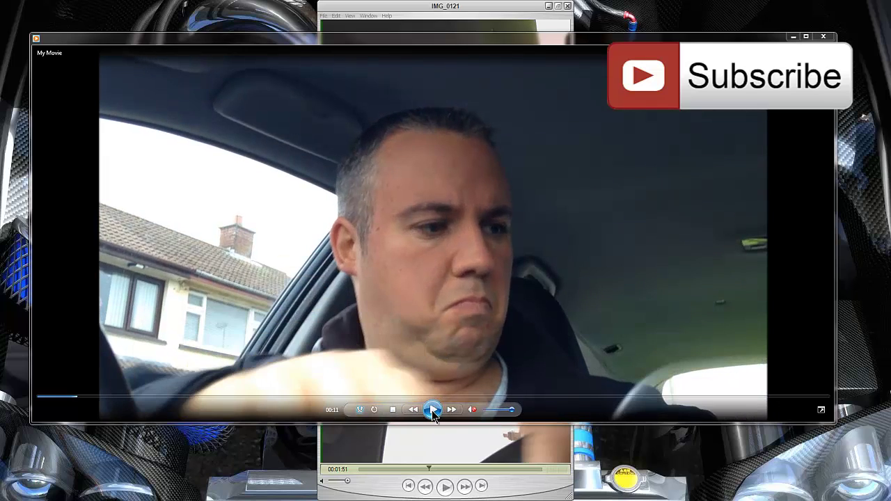